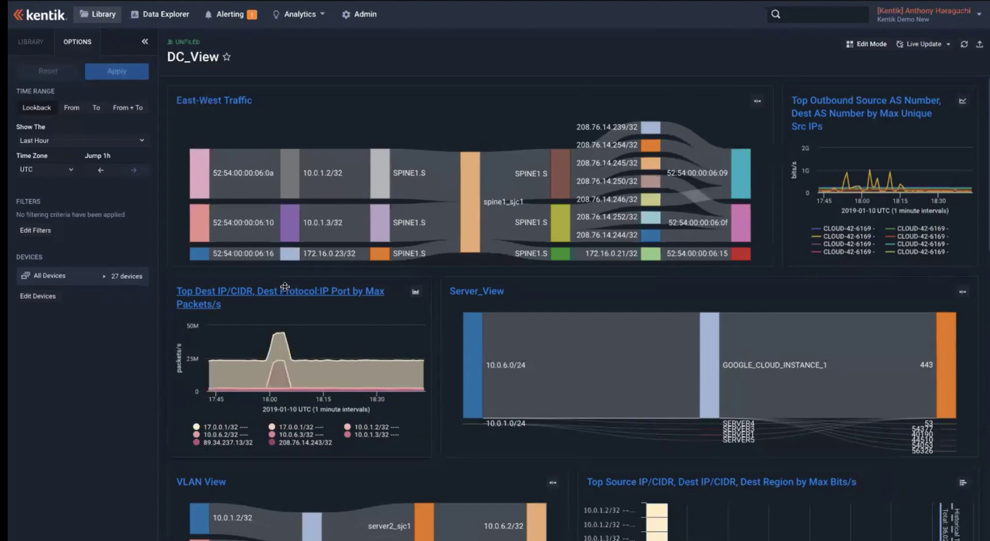
Open the Top Dest IP/CIDR packets-per-second panel in Data Explorer.
{"action": "left_click", "coordinate": [284, 291]}
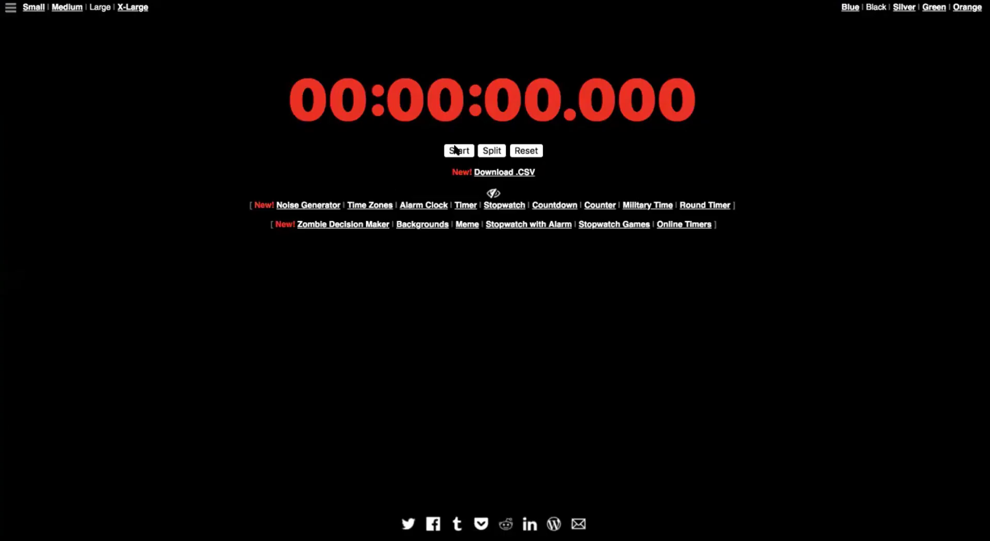
Start the online stopwatch to time the task.
{"action": "left_click", "coordinate": [455, 150]}
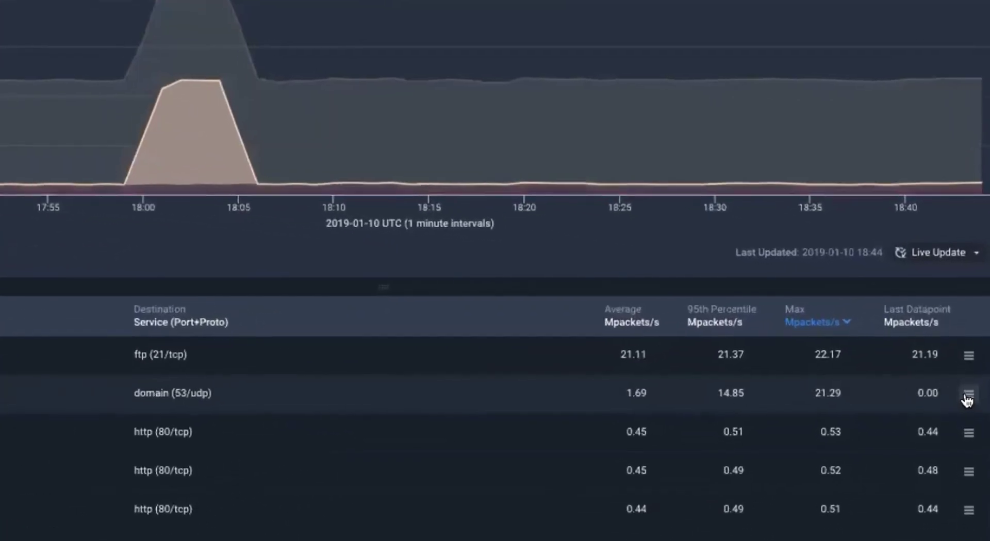
Include only the 17.0.0.1/32 domain (53/udp) row and rerun the query.
{"action": "left_click", "coordinate": [958, 353]}
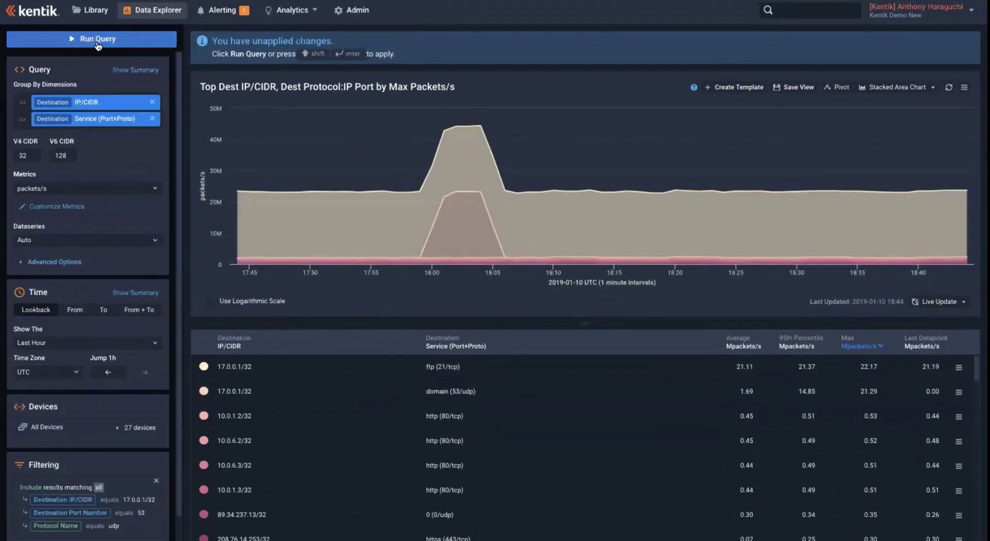
{"action": "left_click", "coordinate": [98, 40]}
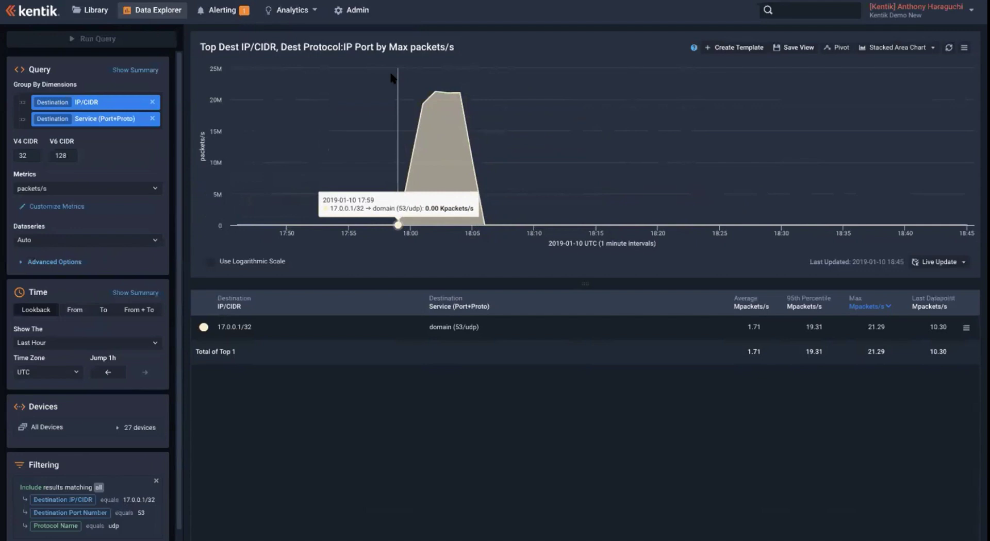
Zoom the time range to the spike, 17:58–18:06 on 2019-01-10.
{"action": "left_click_drag", "start_coordinate": [395, 77], "coordinate": [486, 92]}
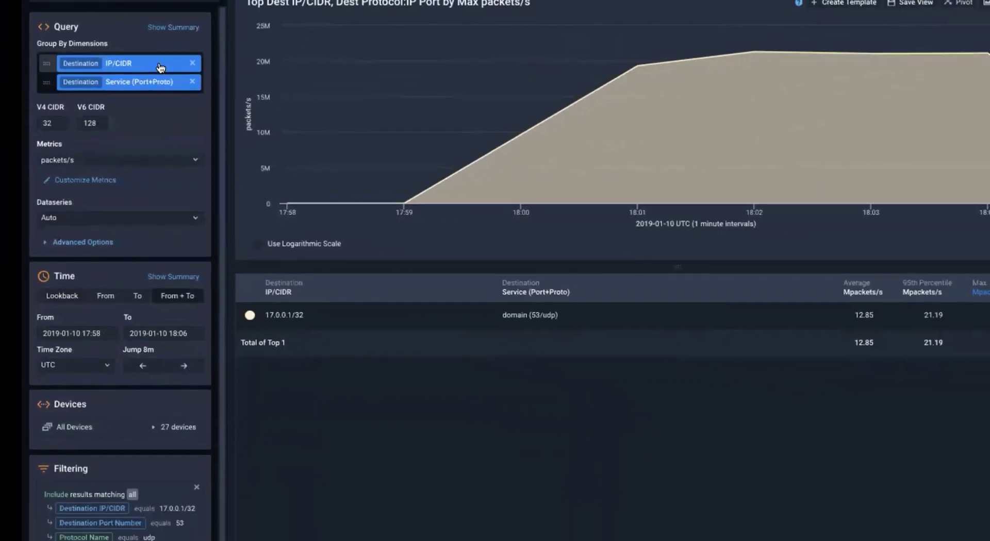
Add Source Interface and Source IP/CIDR to Group By, moving each to the top.
{"action": "left_click", "coordinate": [161, 66]}
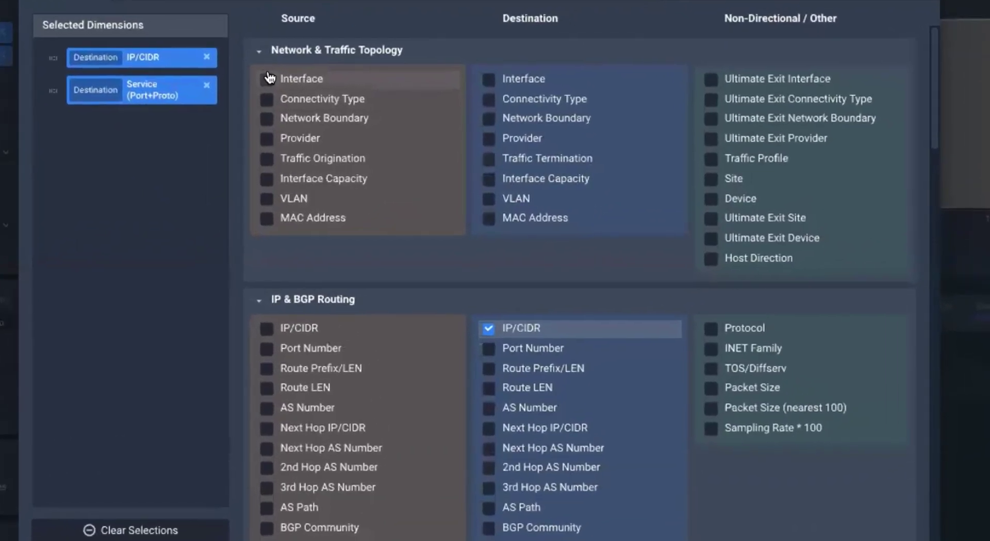
{"action": "left_click", "coordinate": [267, 78]}
{"action": "left_click_drag", "start_coordinate": [52, 119], "coordinate": [42, 53]}
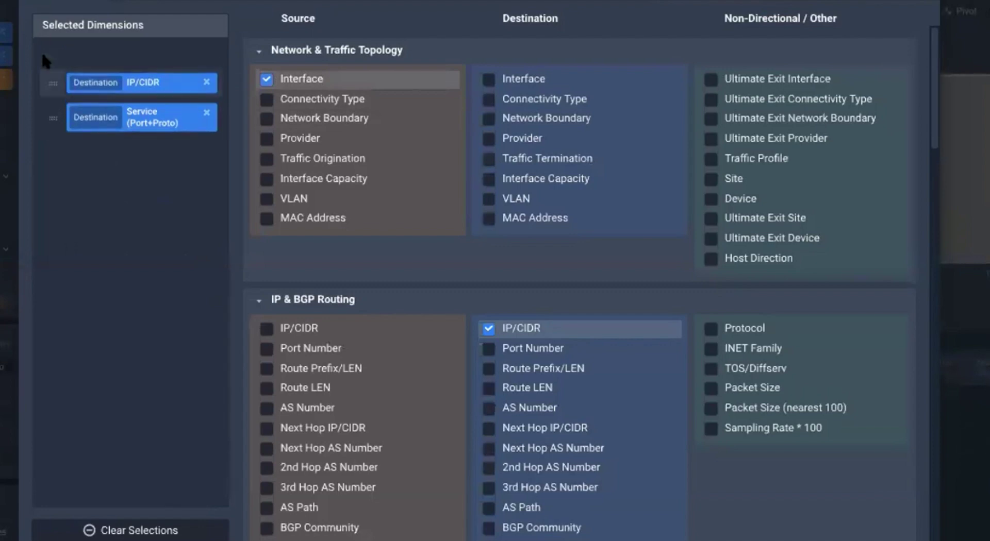
{"action": "left_click", "coordinate": [266, 328]}
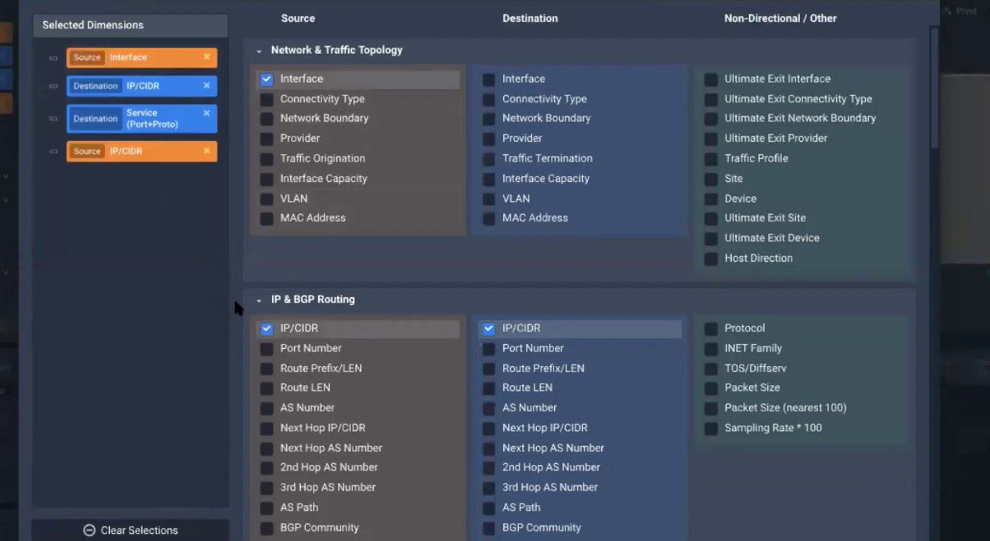
{"action": "left_click_drag", "start_coordinate": [47, 150], "coordinate": [31, 52]}
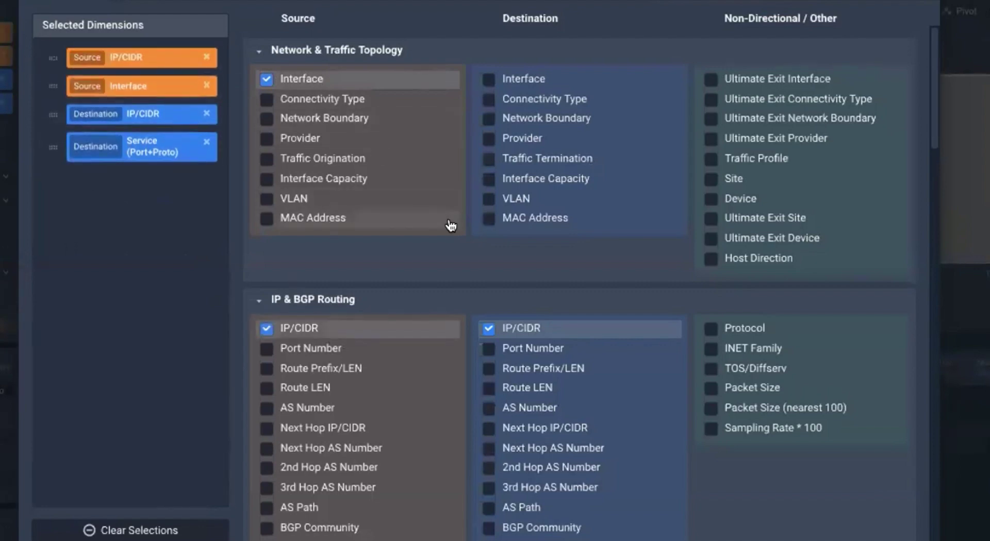
{"action": "scroll", "coordinate": [464, 347], "scroll_direction": "down", "scroll_amount": 3}
{"action": "scroll", "coordinate": [472, 346], "scroll_direction": "down", "scroll_amount": 4}
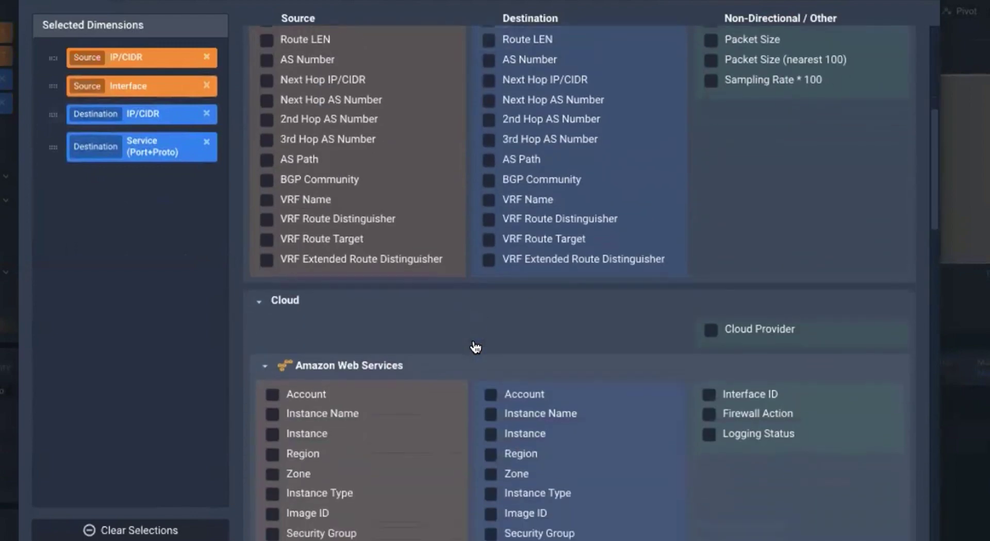
{"action": "scroll", "coordinate": [479, 347], "scroll_direction": "down", "scroll_amount": 5}
{"action": "scroll", "coordinate": [488, 348], "scroll_direction": "down", "scroll_amount": 3}
{"action": "scroll", "coordinate": [488, 346], "scroll_direction": "down", "scroll_amount": 3}
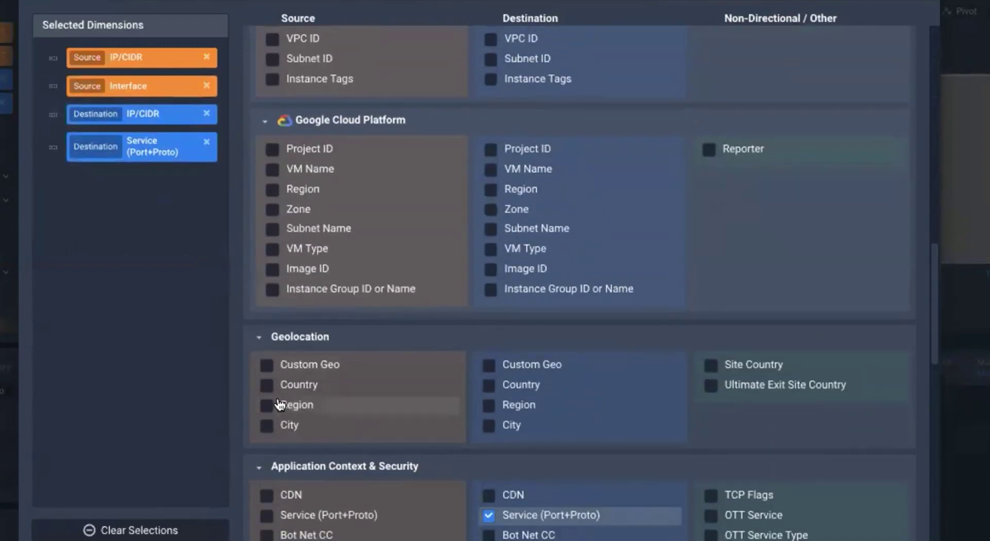
Add Source Country at the top and Source AS Number right after Source IP/CIDR.
{"action": "left_click", "coordinate": [266, 385]}
{"action": "left_click_drag", "start_coordinate": [52, 175], "coordinate": [11, 49]}
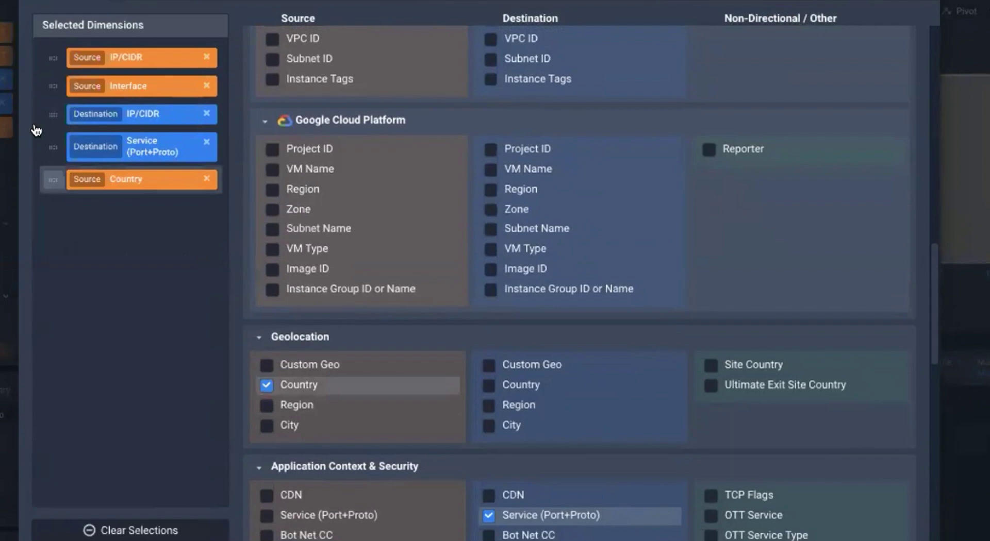
{"action": "scroll", "coordinate": [413, 276], "scroll_direction": "up", "scroll_amount": 4}
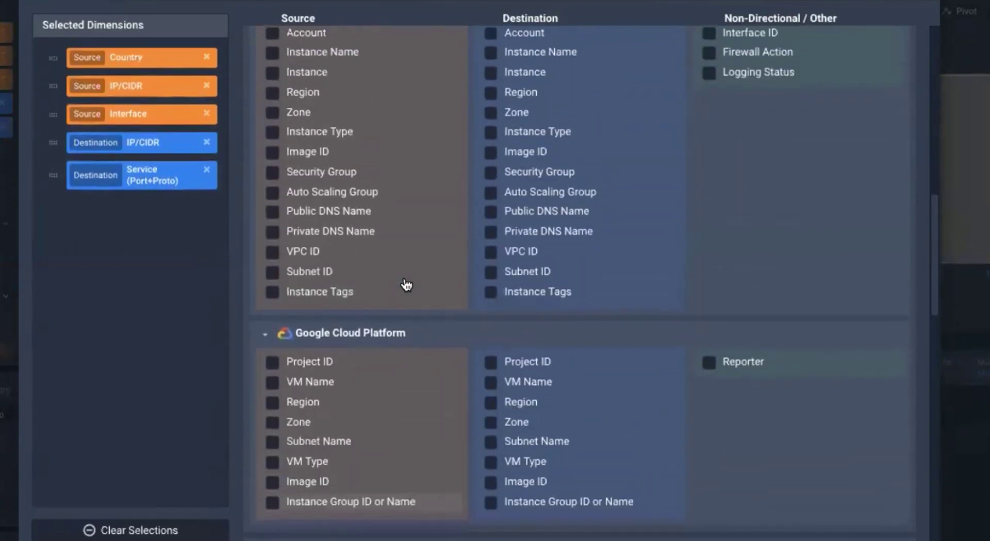
{"action": "scroll", "coordinate": [407, 285], "scroll_direction": "up", "scroll_amount": 3}
{"action": "scroll", "coordinate": [407, 285], "scroll_direction": "up", "scroll_amount": 2}
{"action": "scroll", "coordinate": [407, 286], "scroll_direction": "up", "scroll_amount": 5}
{"action": "scroll", "coordinate": [408, 281], "scroll_direction": "up", "scroll_amount": 3}
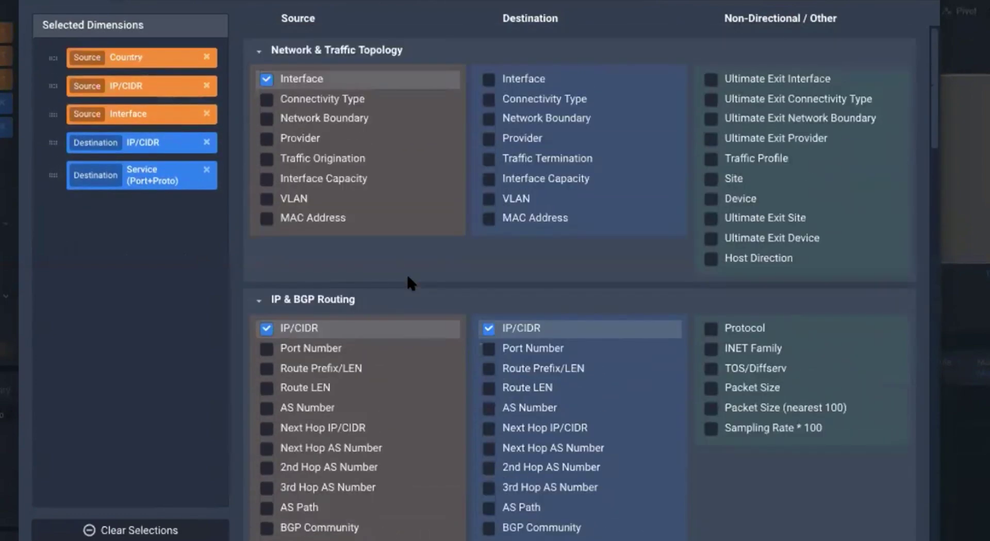
{"action": "left_click", "coordinate": [266, 408]}
{"action": "mouse_move", "coordinate": [51, 206]}
{"action": "left_mouse_down"}
{"action": "mouse_move", "coordinate": [39, 110]}
{"action": "mouse_move", "coordinate": [39, 117]}
{"action": "left_mouse_up"}
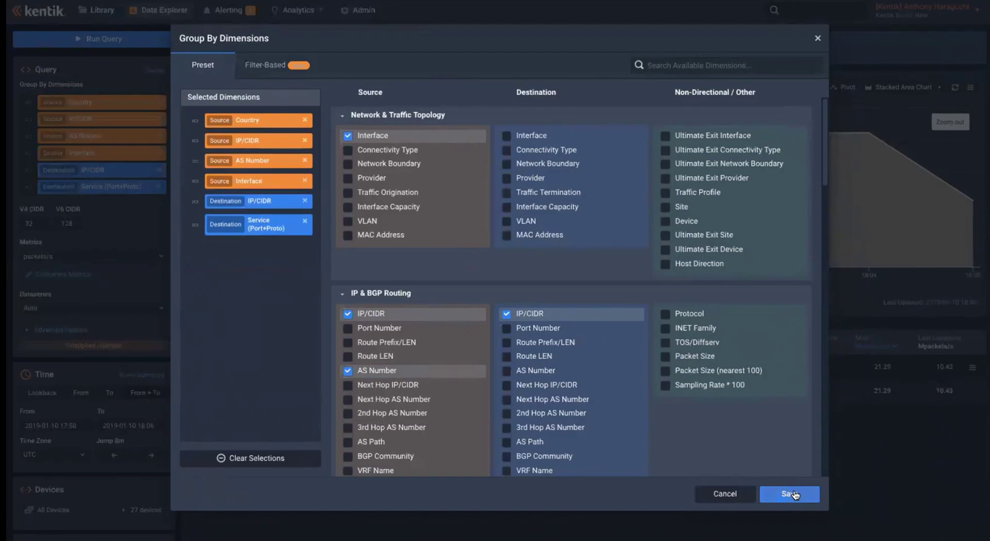
Save the six Group By dimensions and rerun the query to see the RU/ER-TELECOM sources.
{"action": "left_click", "coordinate": [792, 494]}
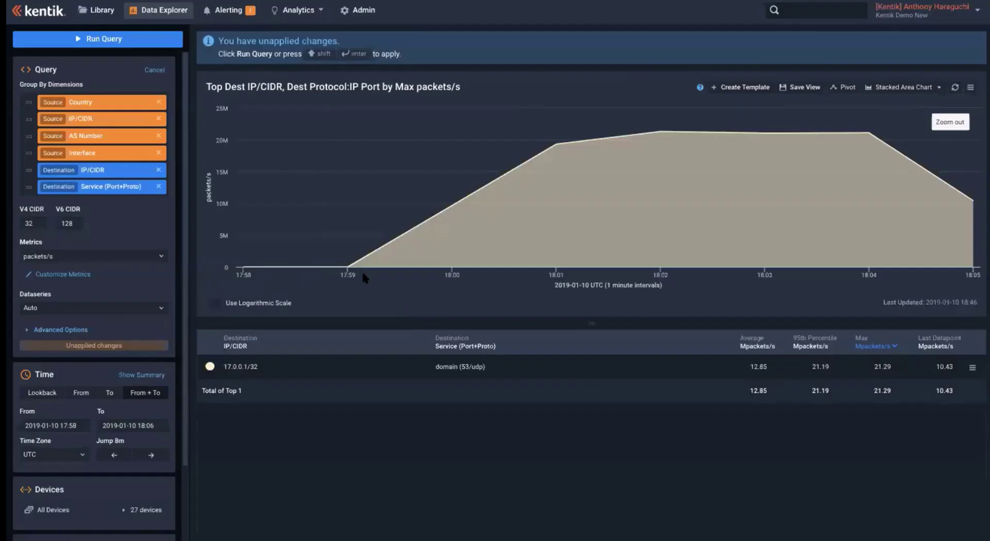
{"action": "left_click", "coordinate": [105, 39]}
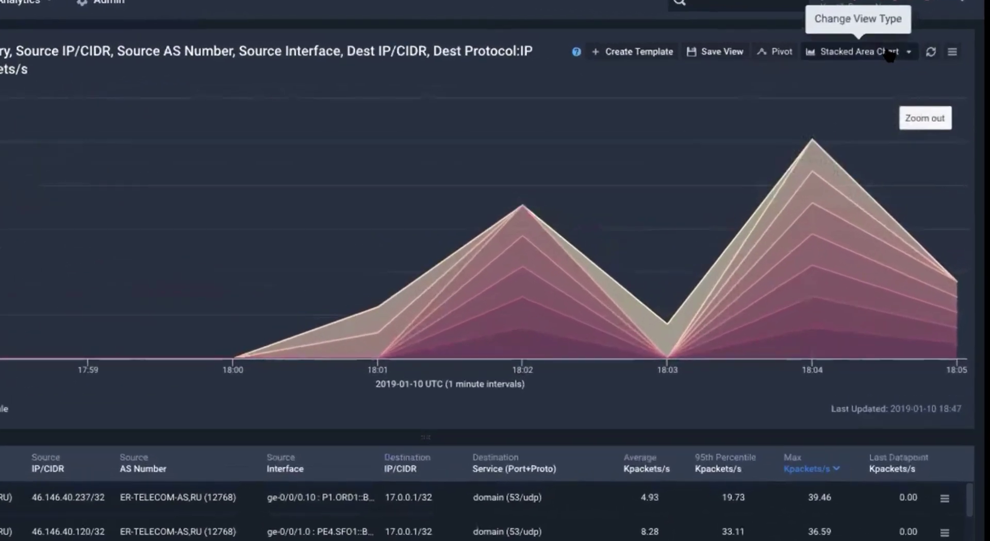
Change the visualization from Stacked Area Chart to Sankey and rerun the query.
{"action": "left_click", "coordinate": [931, 48]}
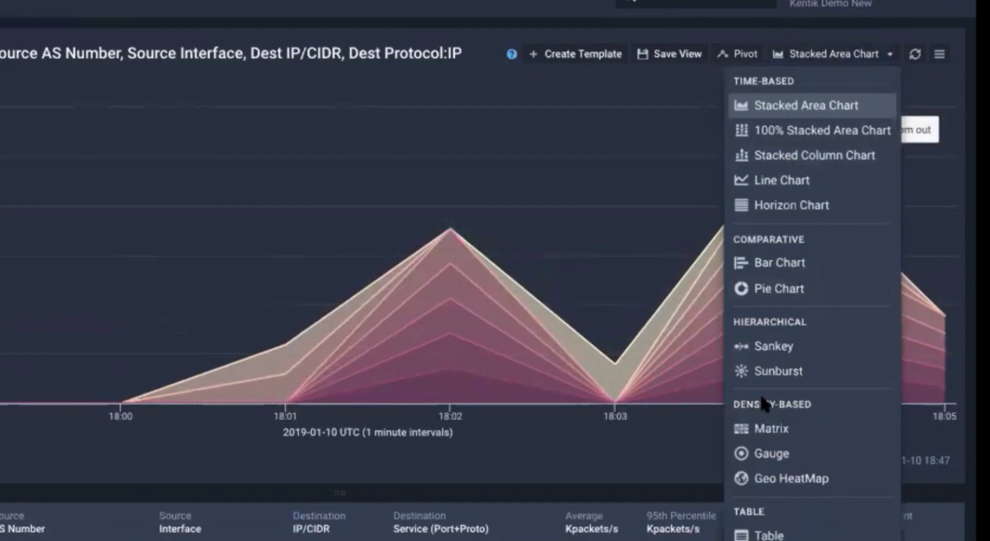
{"action": "left_click", "coordinate": [756, 347]}
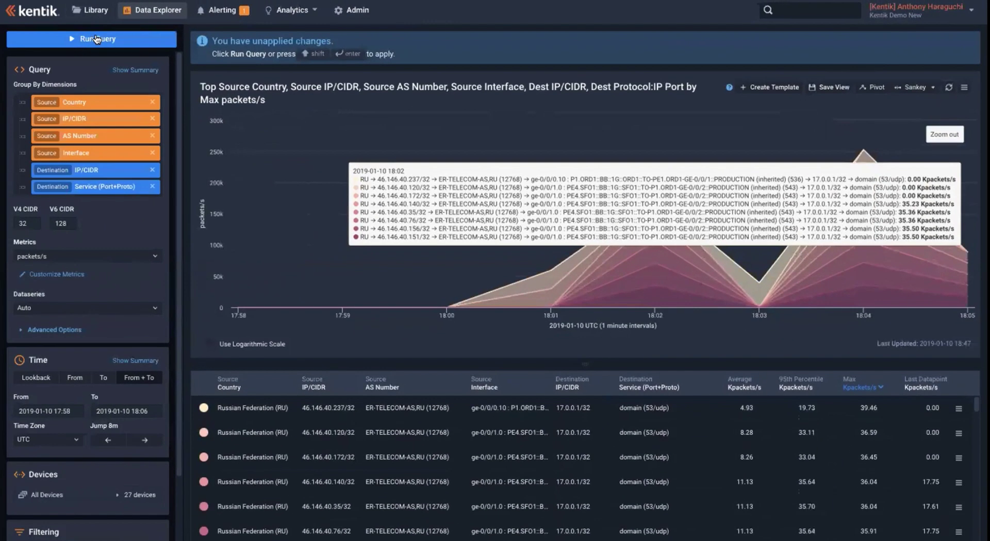
{"action": "left_click", "coordinate": [96, 38]}
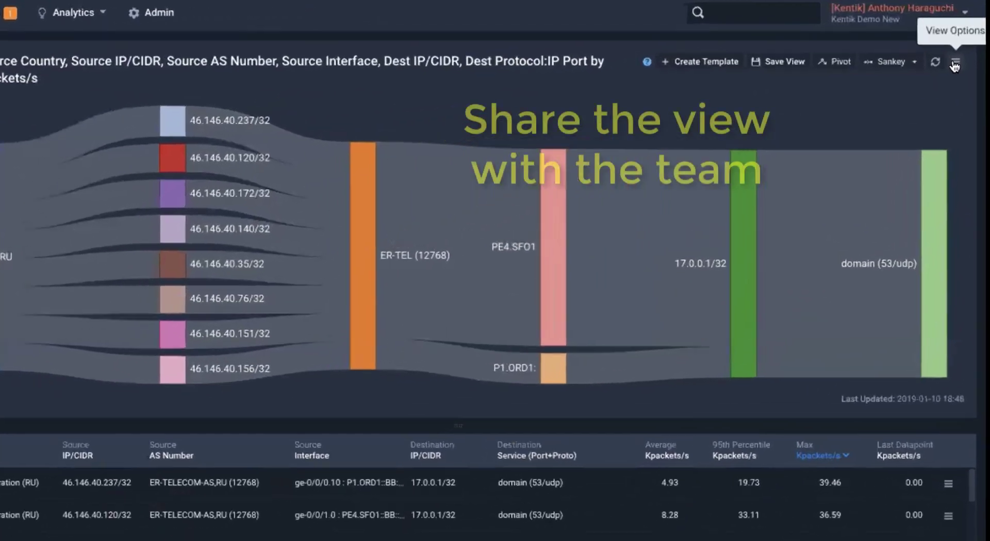
{"action": "left_click", "coordinate": [962, 50]}
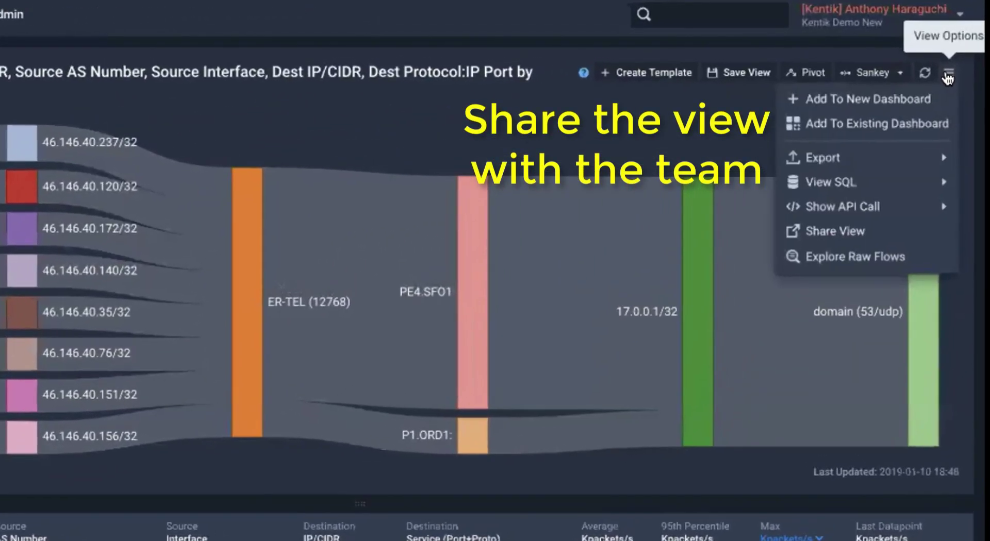
{"action": "left_click", "coordinate": [870, 231]}
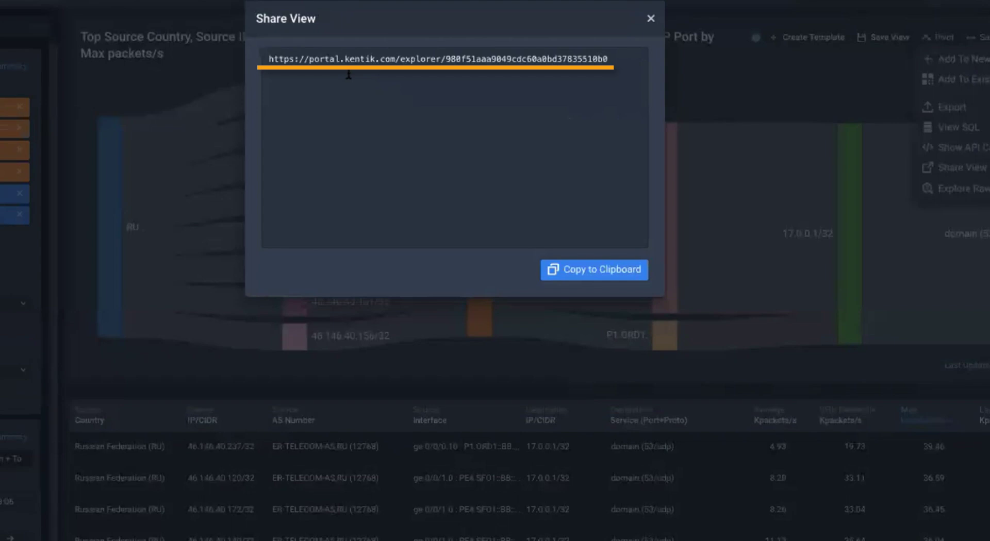
{"action": "left_click", "coordinate": [651, 19]}
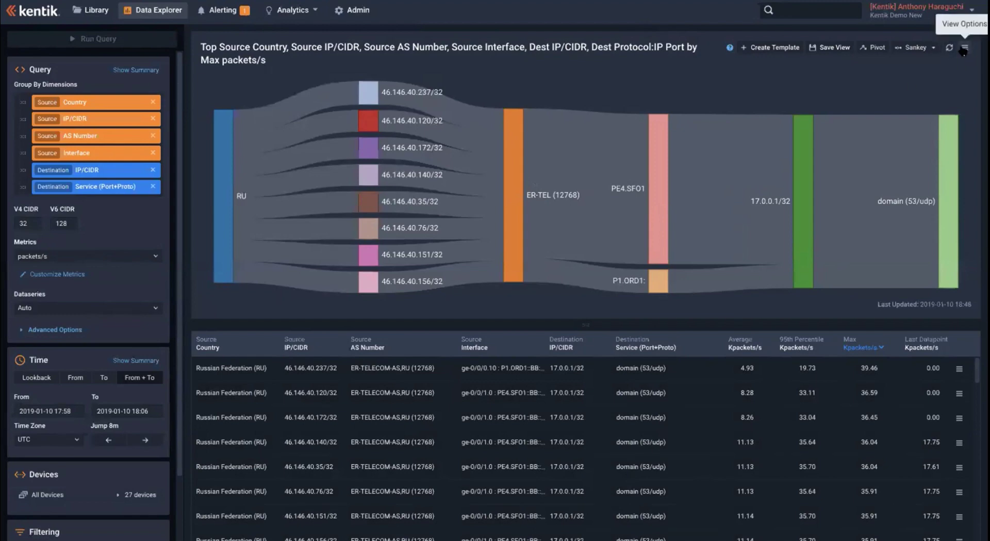
Show the cURL API call for the view's data, then stop the stopwatch at 4:39.114.
{"action": "left_click", "coordinate": [963, 49]}
{"action": "mouse_move", "coordinate": [882, 116]}
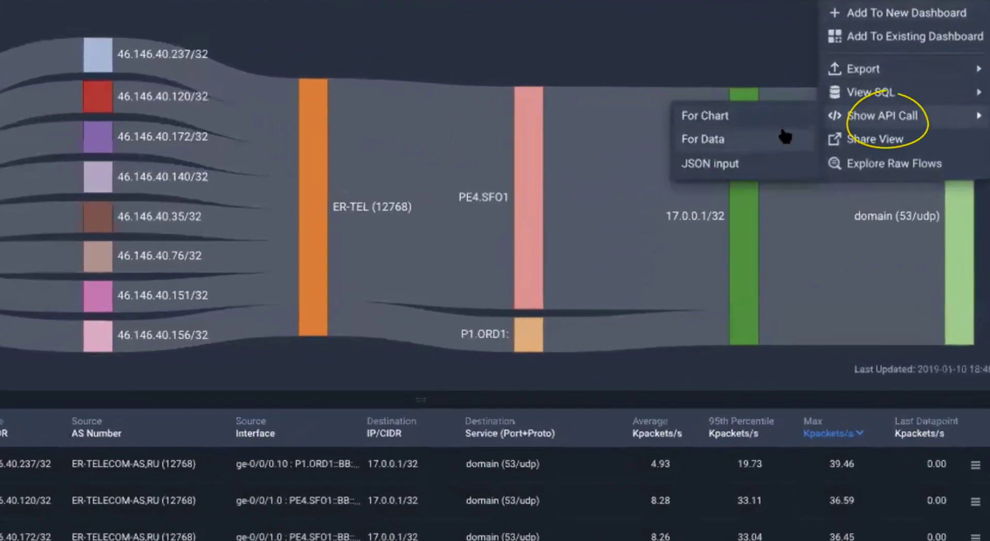
{"action": "left_click", "coordinate": [781, 135]}
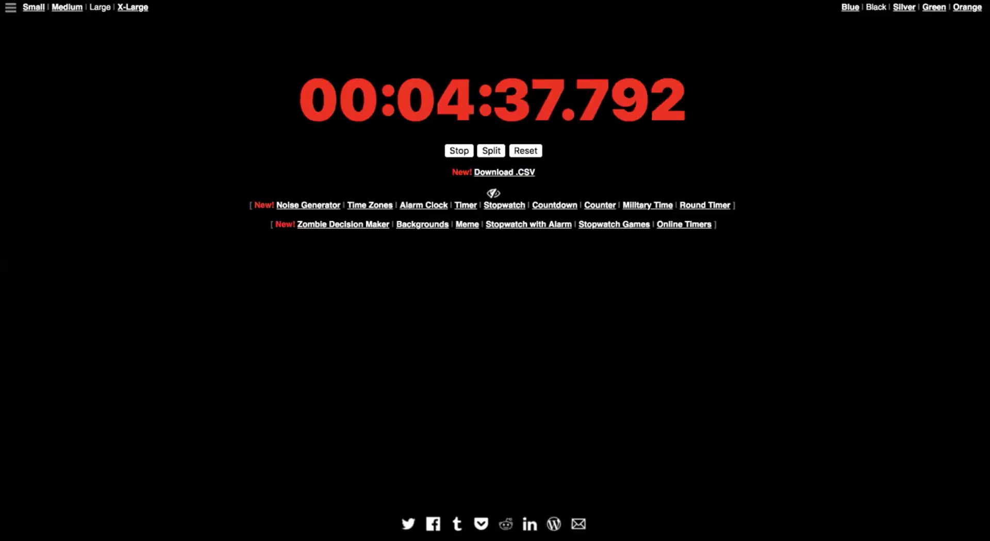
{"action": "left_click", "coordinate": [458, 149]}
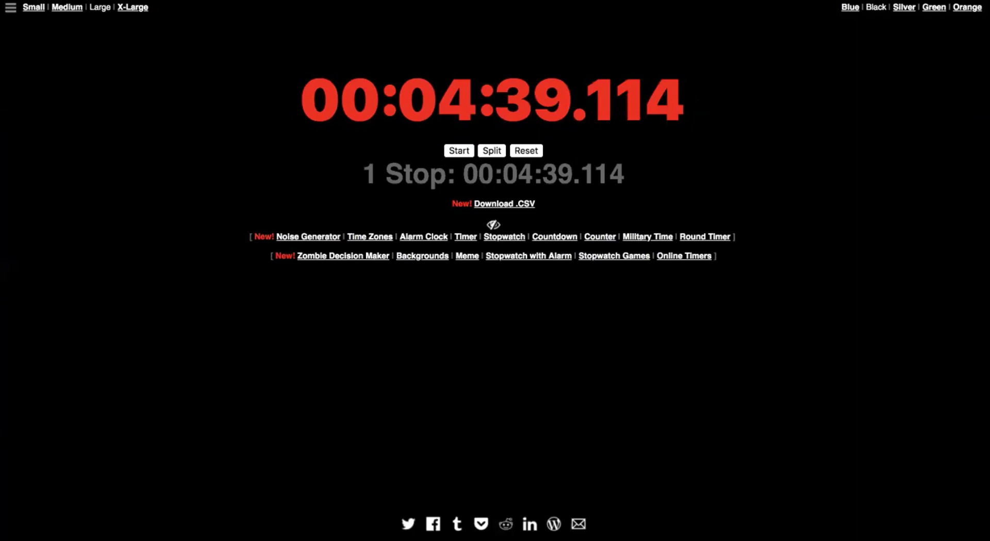